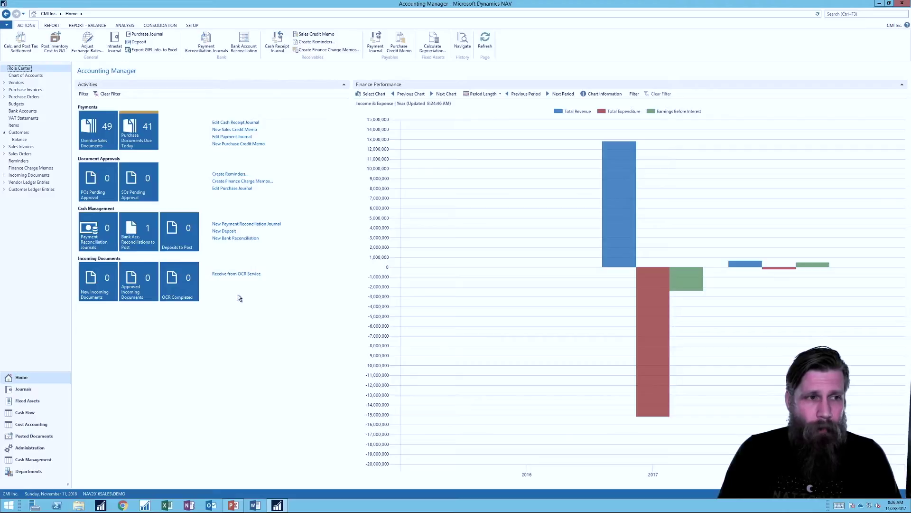
Open The Cannon Group PLC's customer card from Customers and show its seven contacts.
left_click(19, 132)
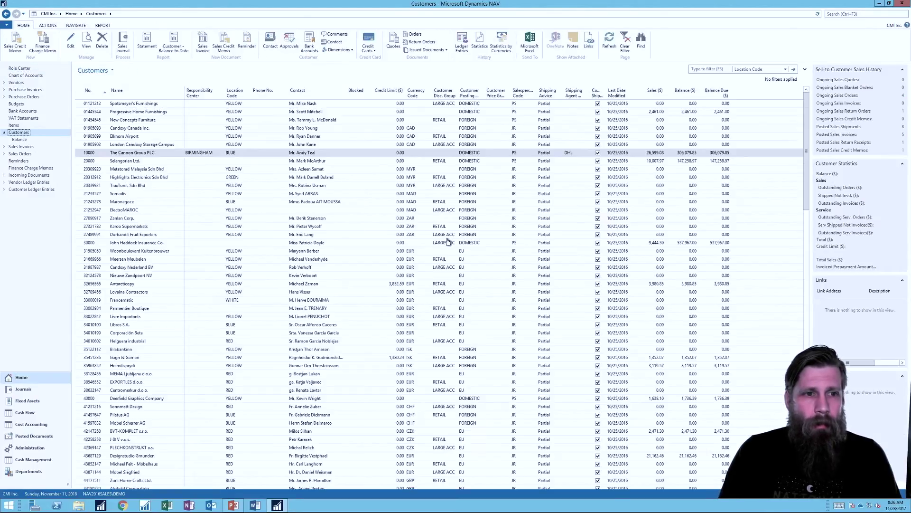
left_click(162, 155)
key("ctrl+shift+e")
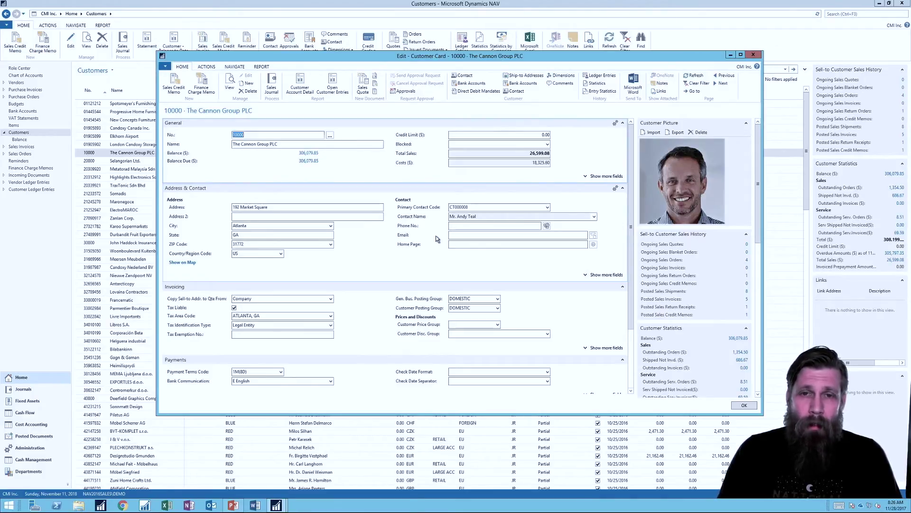
left_click(472, 78)
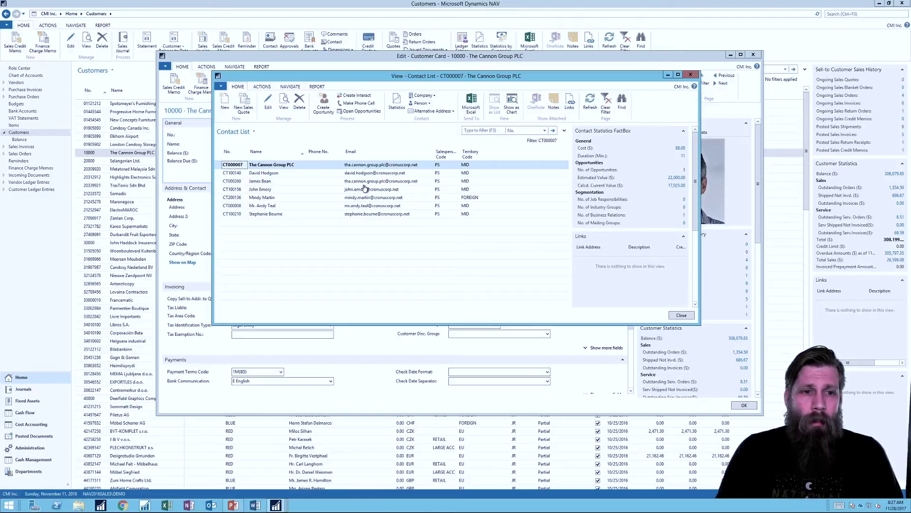
Open existing person contact CT100210's card for editing as an example.
left_click(289, 216)
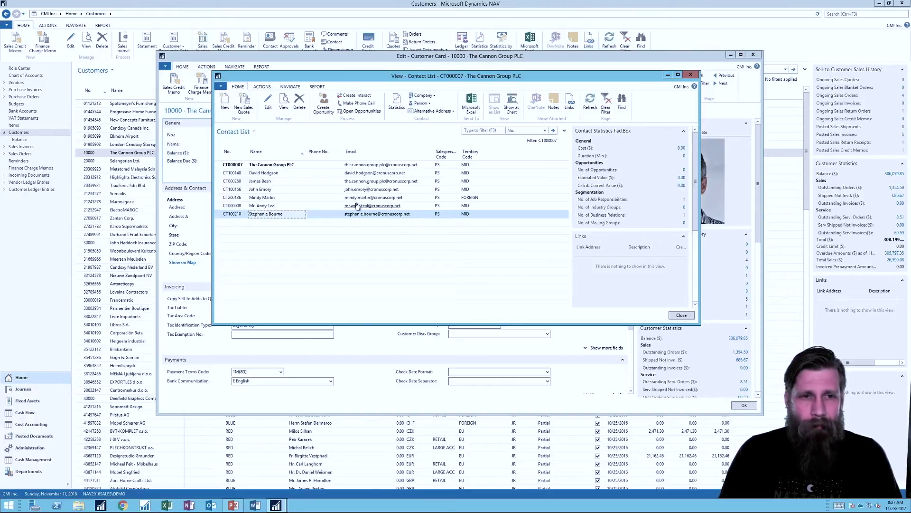
left_click(268, 101)
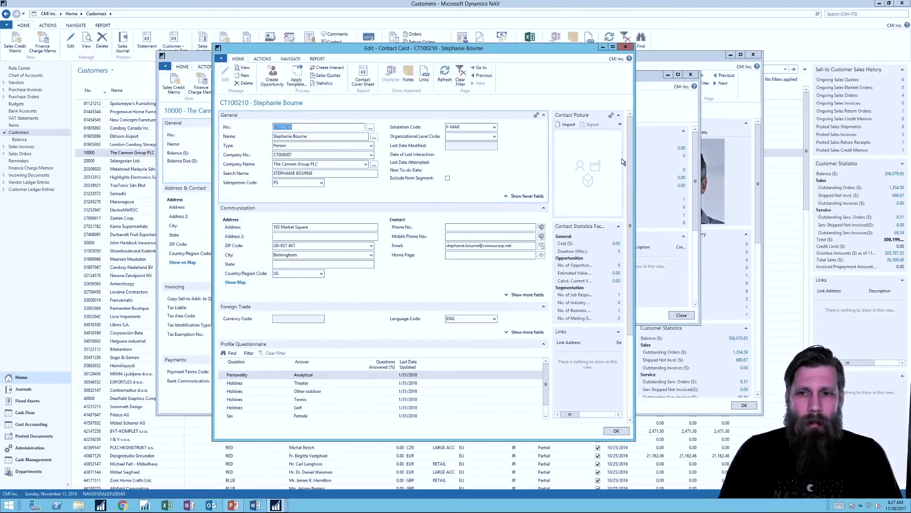
Widen and lengthen the Contact Card window so all fields and questionnaire answers show.
left_click_drag(634, 146, 697, 146)
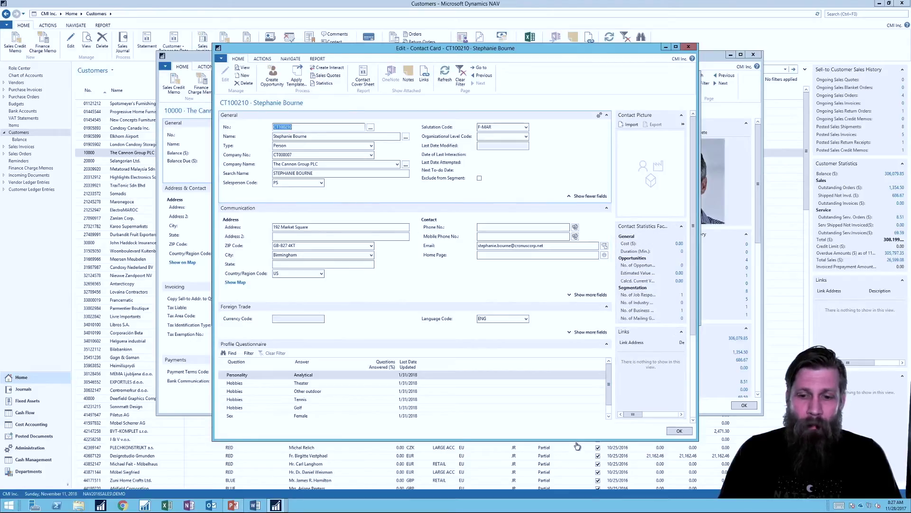
left_click_drag(575, 440, 575, 464)
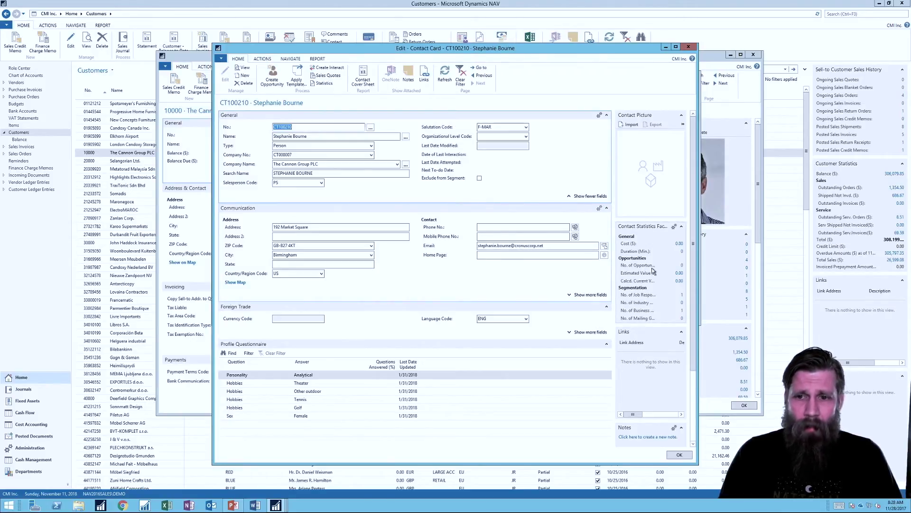
mouse_move(649, 268)
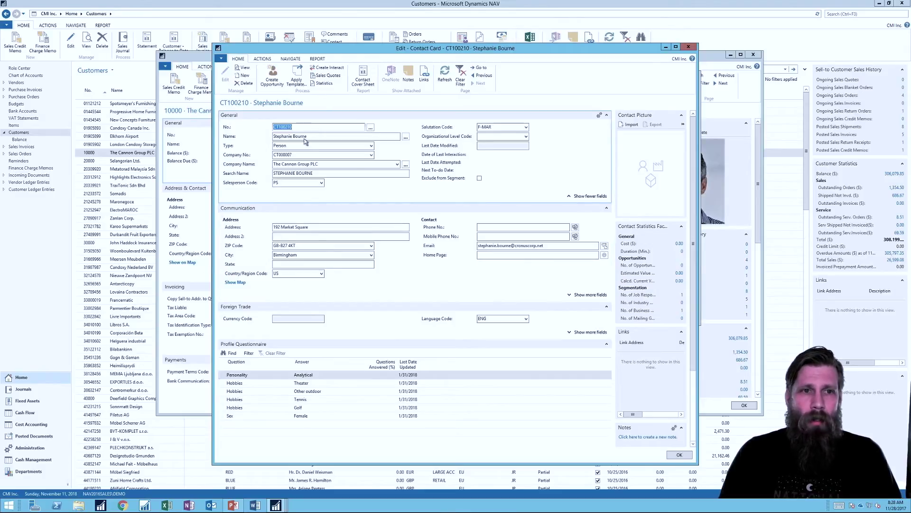
Close the example, start a new contact with the person's full name and Type Person.
left_click(689, 48)
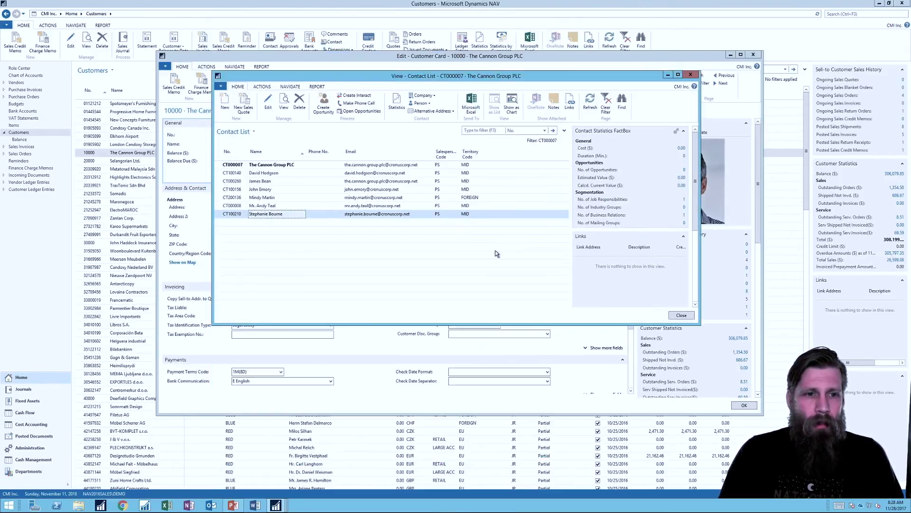
left_click(225, 108)
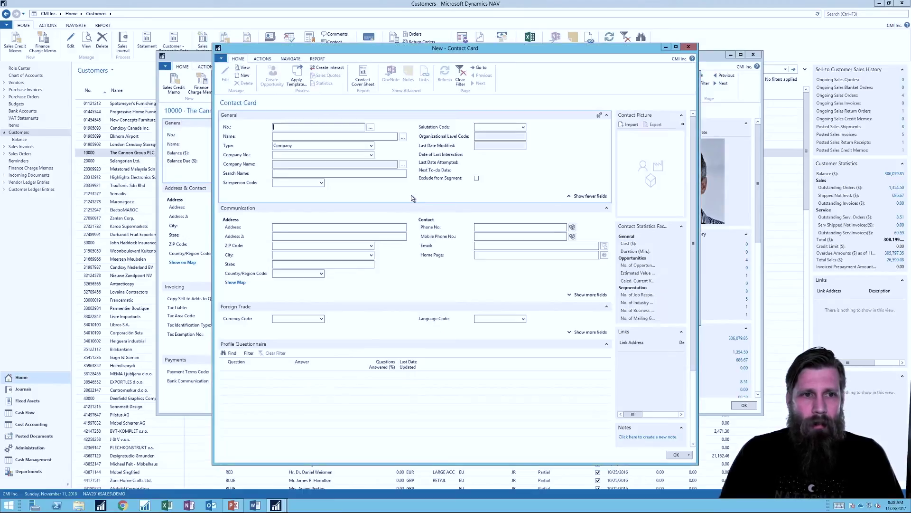
key("Tab")
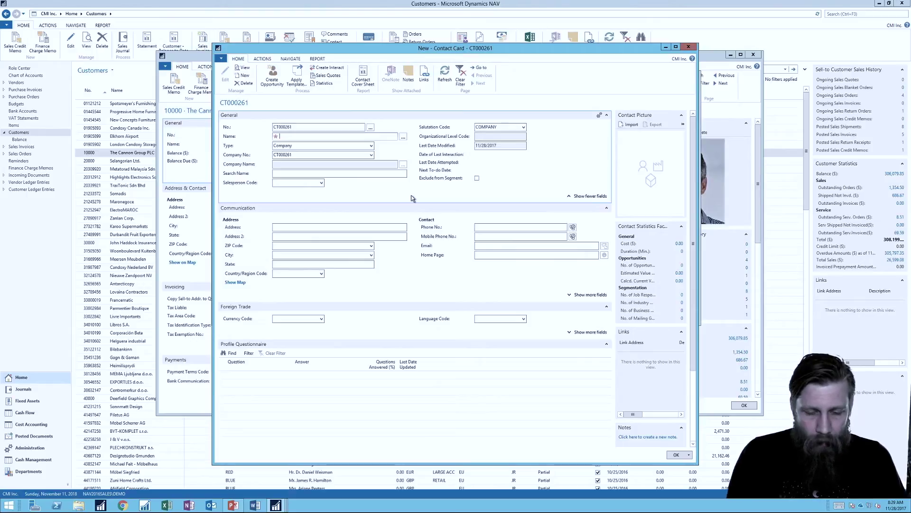
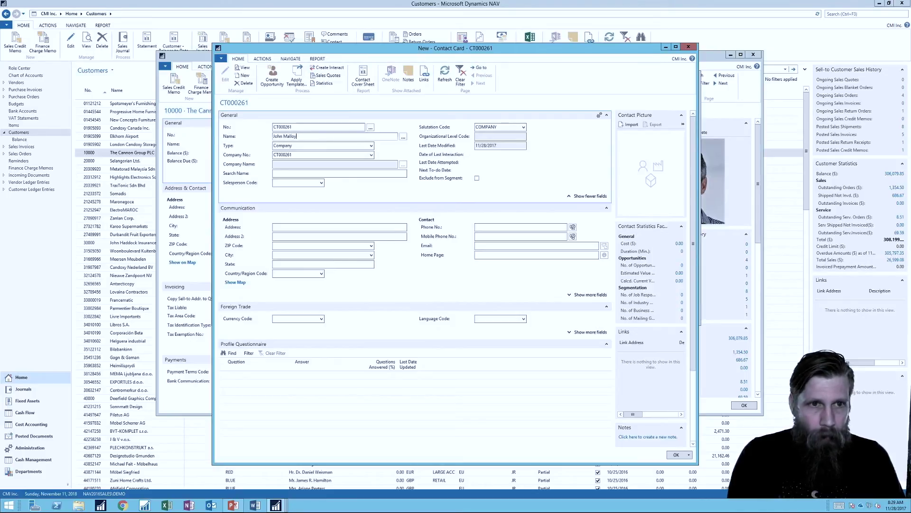
key("Tab")
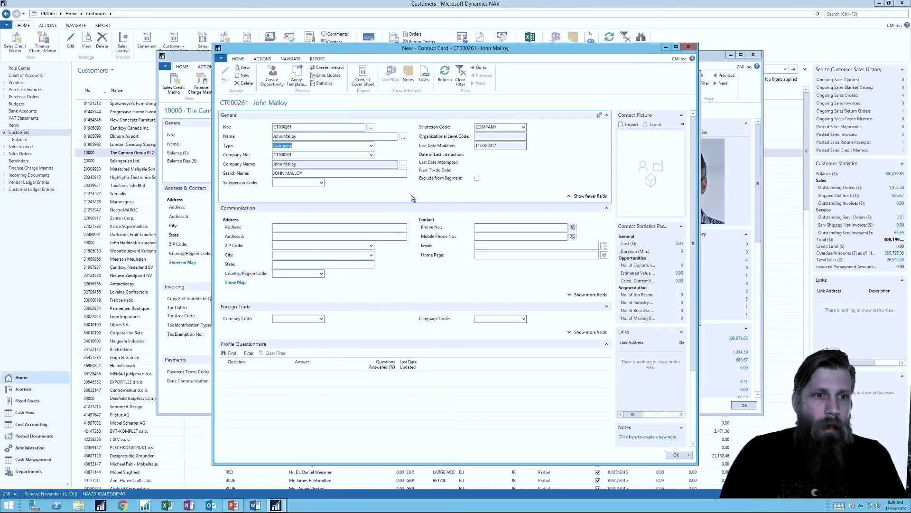
left_click(371, 146)
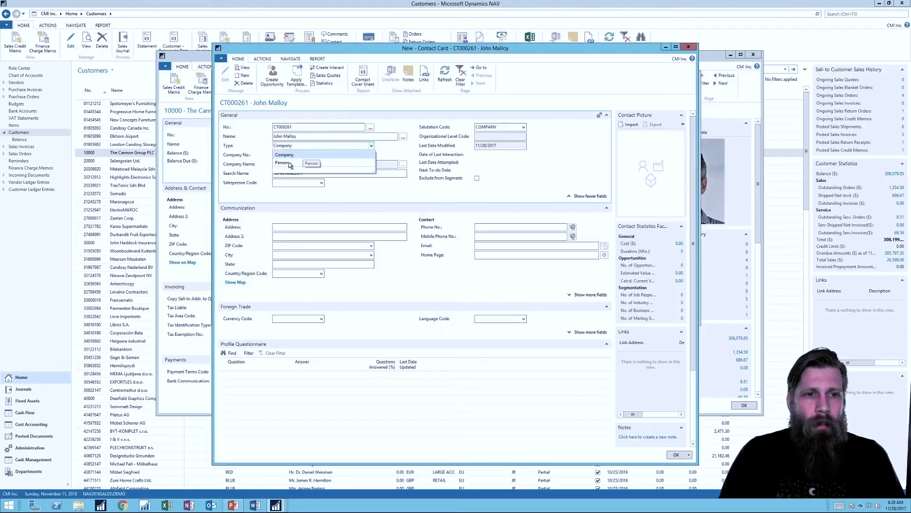
left_click(291, 163)
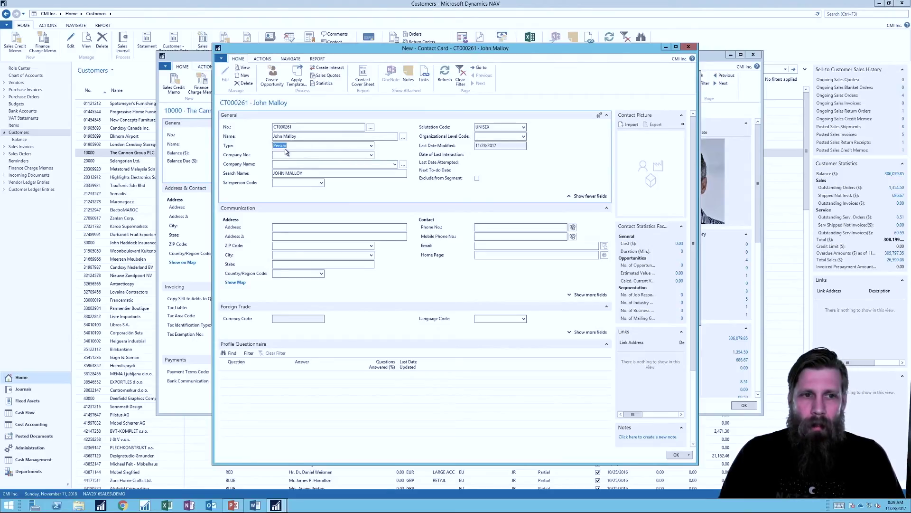
Set Company No. to CT000007 The Cannon Group PLC, filling in its address details.
left_click(291, 155)
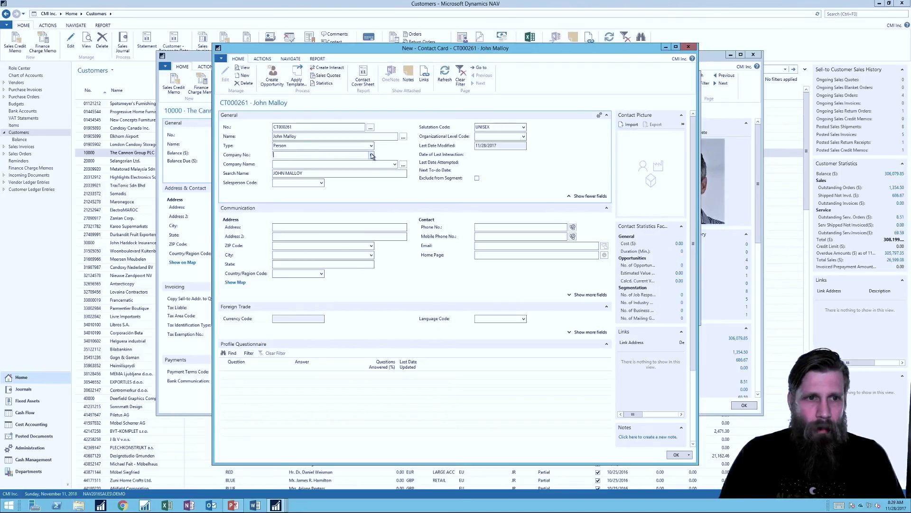
left_click(372, 155)
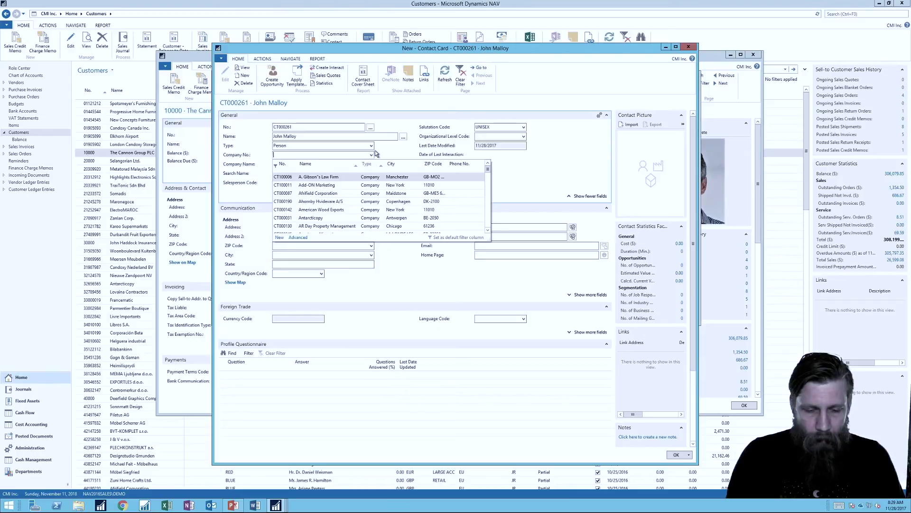
type("the can")
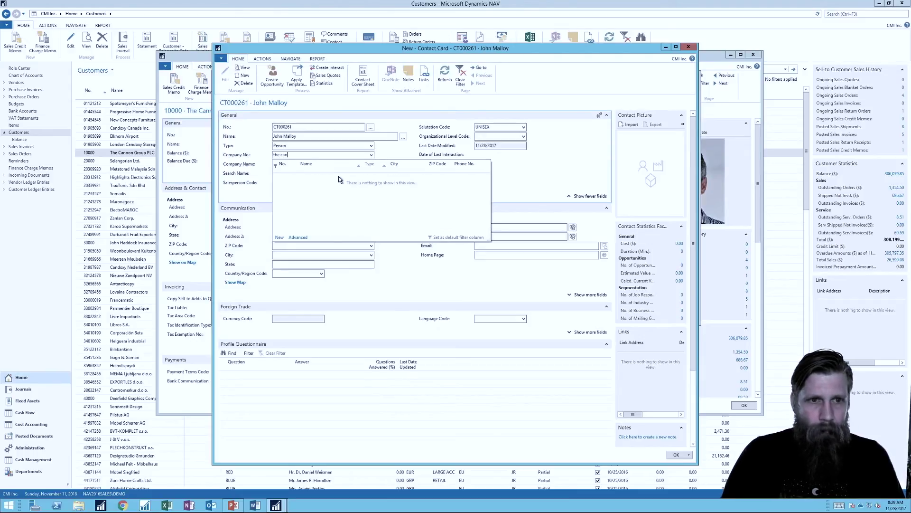
left_click(331, 182)
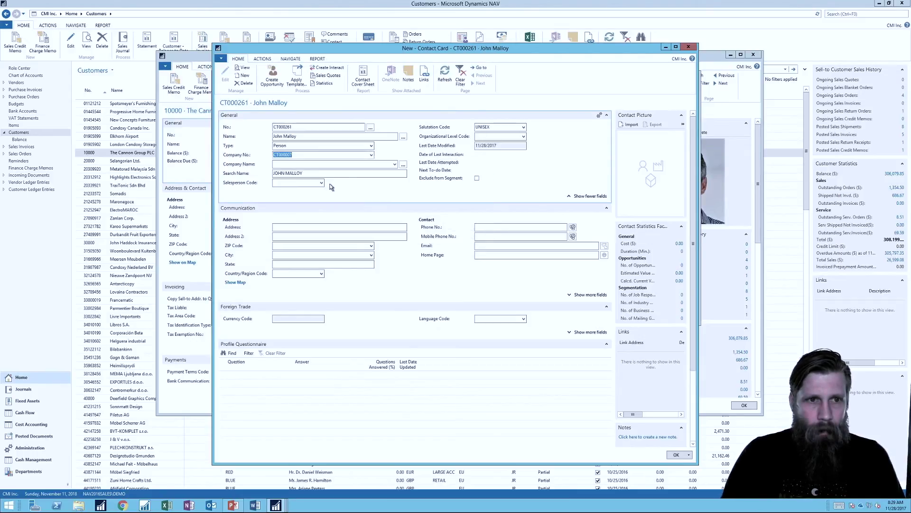
key("Tab")
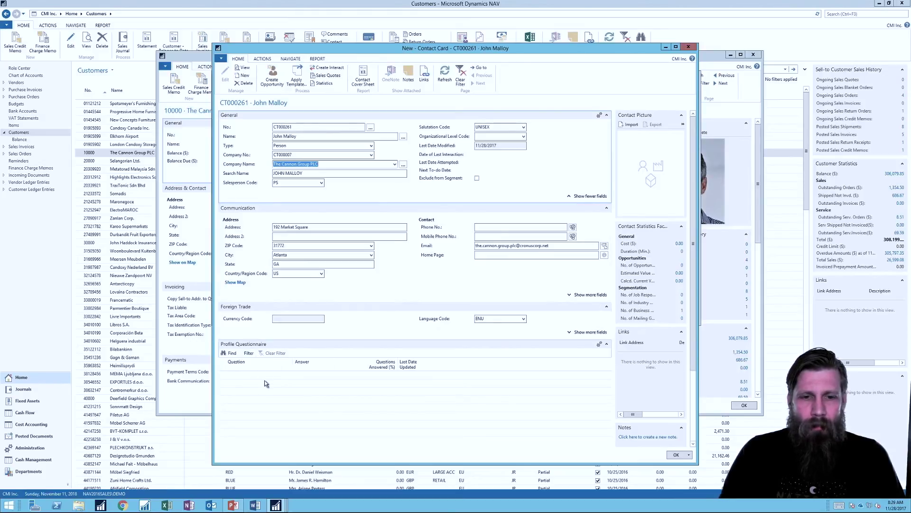
left_click(285, 59)
Set Male, Football, Golf, Tennis, Married and Master/ Ph.d in the profile answers and confirm.
left_click(263, 75)
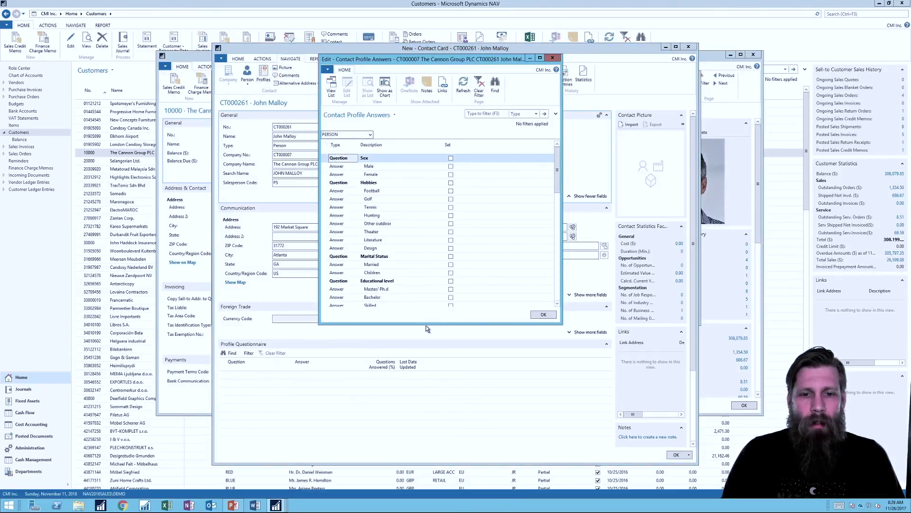
left_click_drag(419, 384, 418, 407)
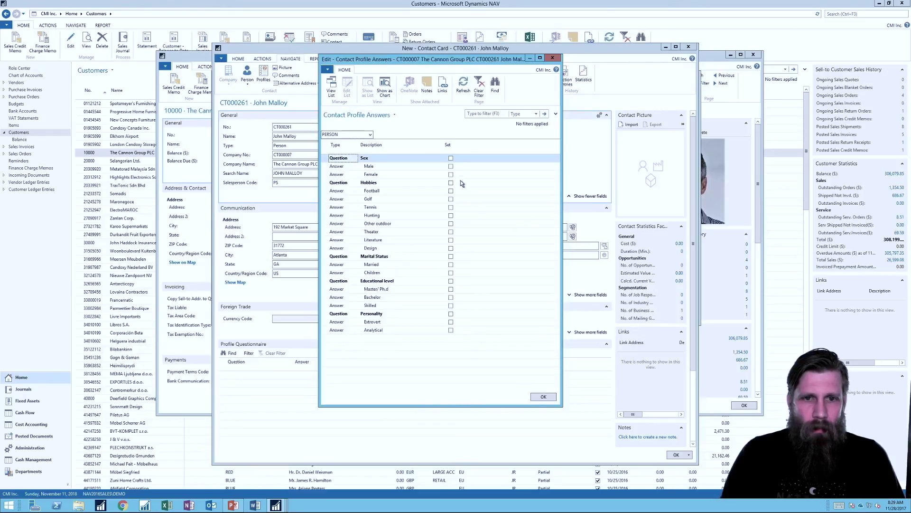
left_click(451, 167)
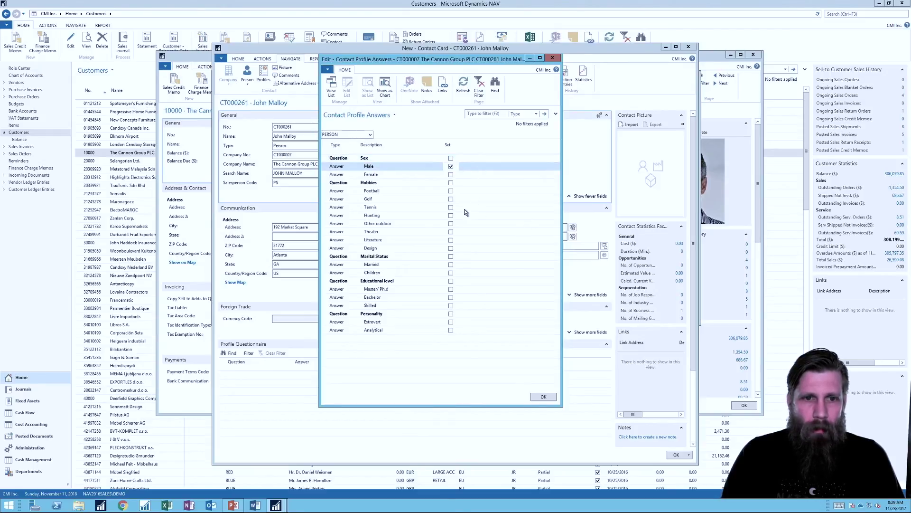
left_click(451, 191)
left_click(451, 199)
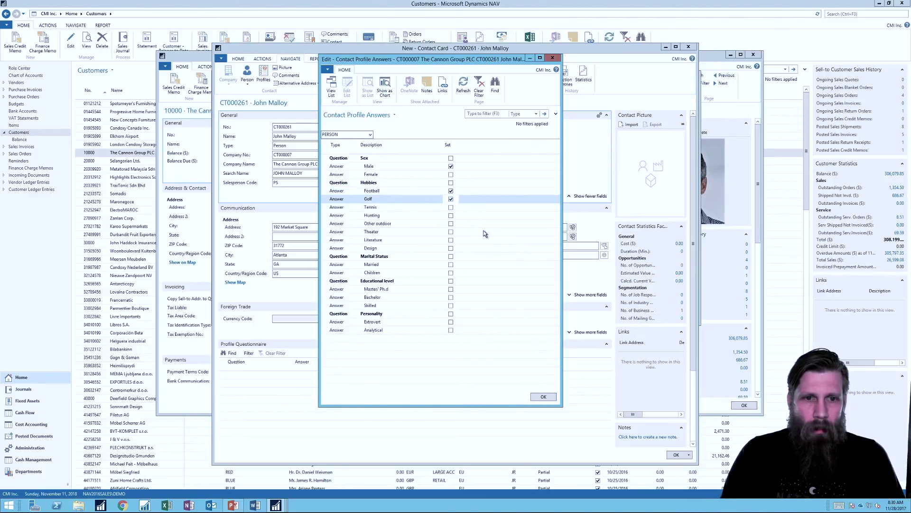
left_click(451, 207)
left_click(451, 264)
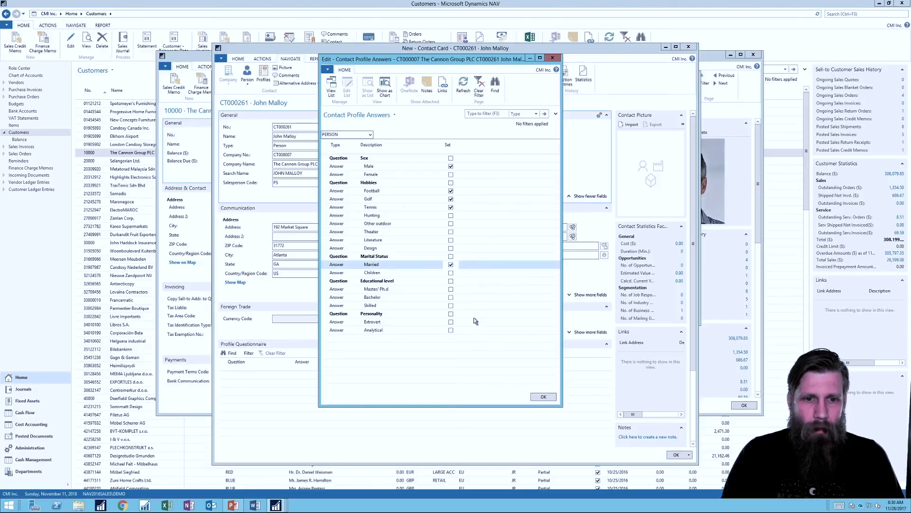
left_click(451, 289)
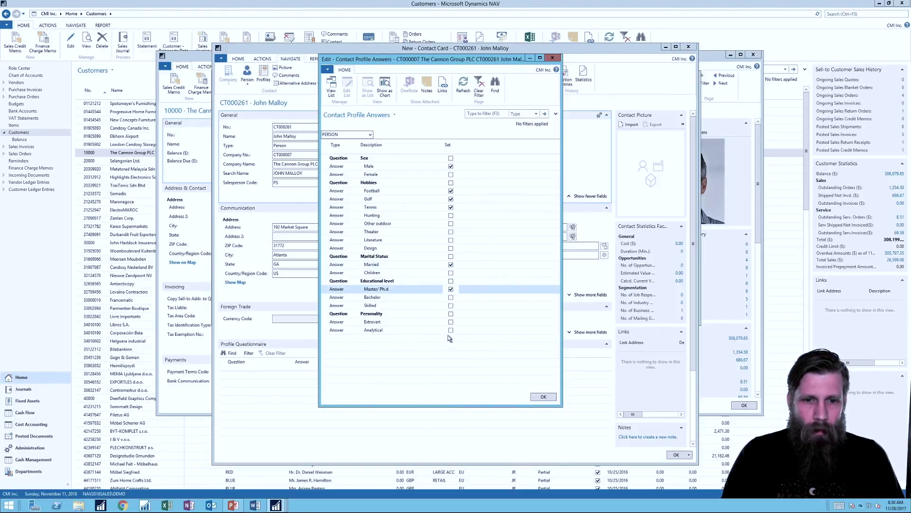
left_click(541, 396)
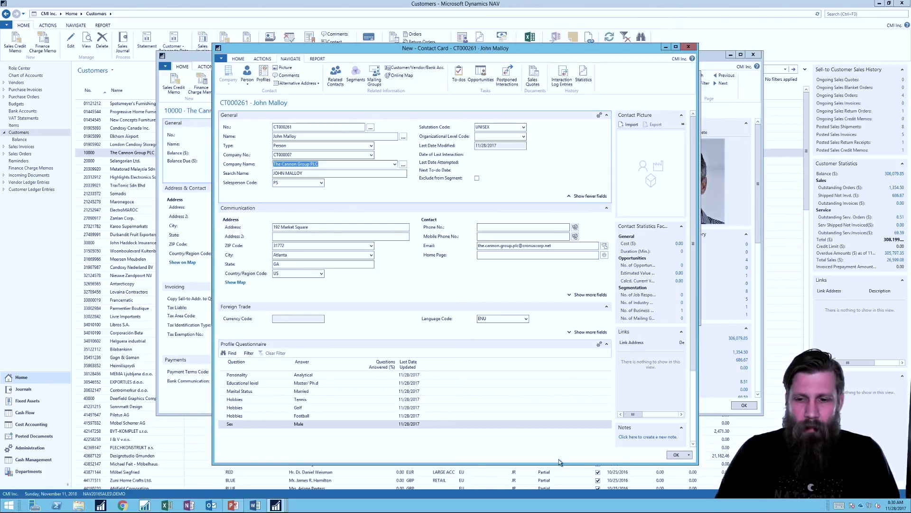
Save contact CT000261 and return to the eight-entry Cannon Group contact list.
left_click(675, 456)
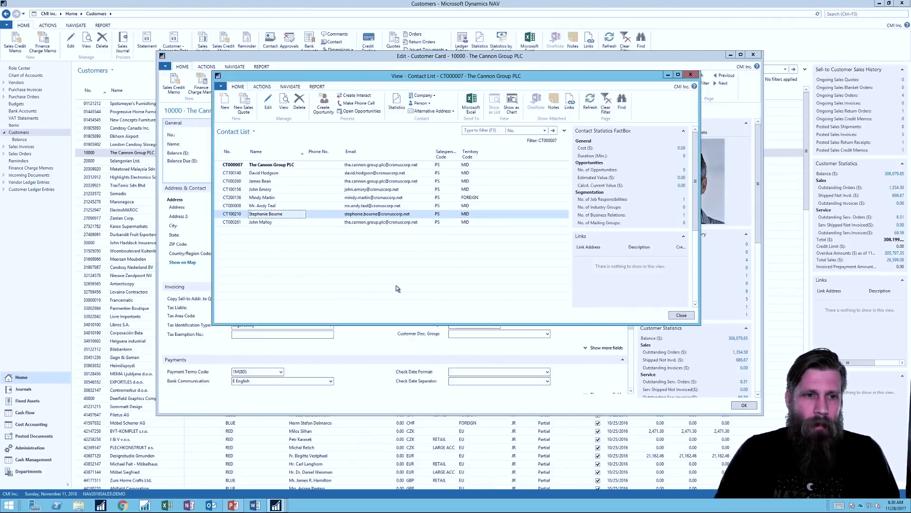